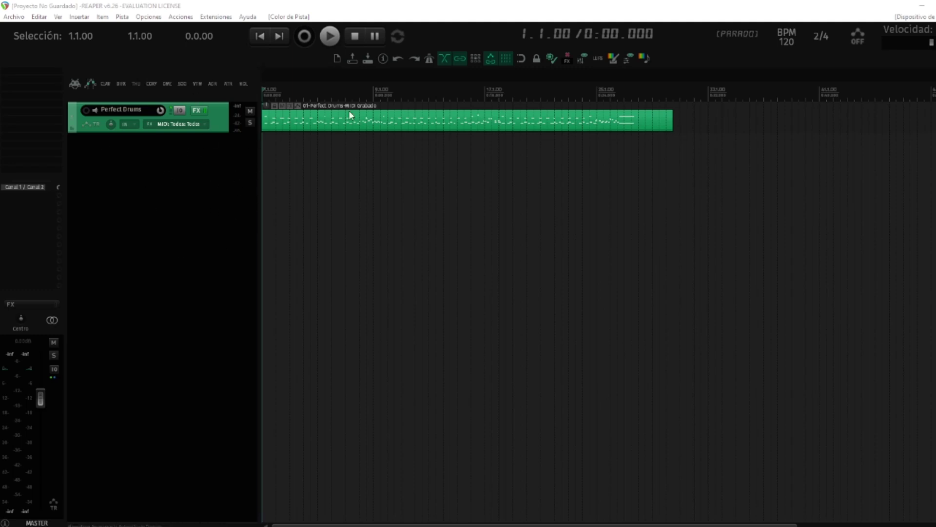
Play the project from the start to hear the unprocessed Perfect Drums track, and stop playback.
left_click(329, 36)
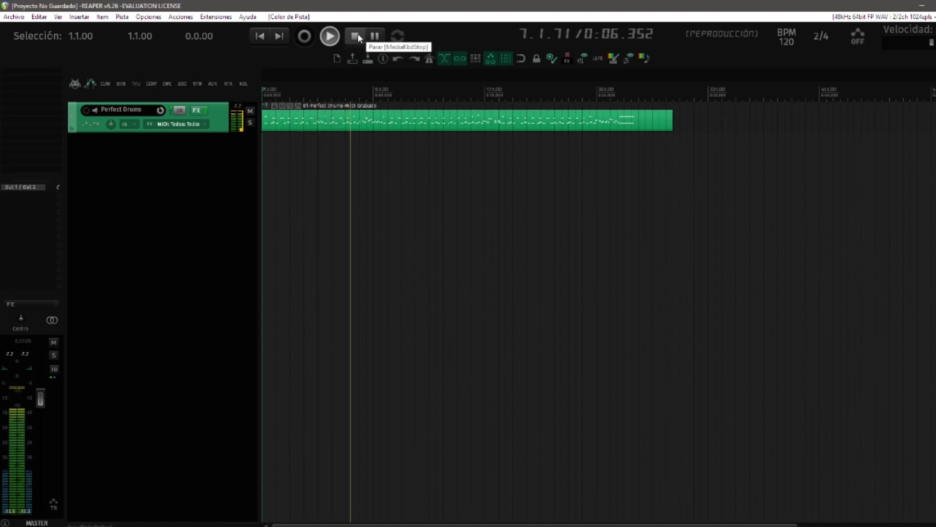
left_click(358, 33)
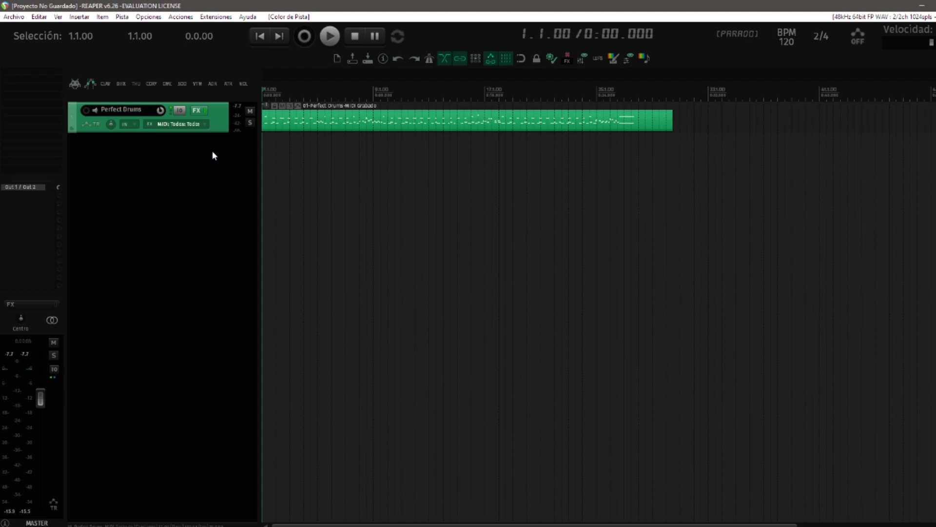
Insert a new track below Perfect Drums, name it PUNCH and give it a blue-violet track colour.
double_click(167, 171)
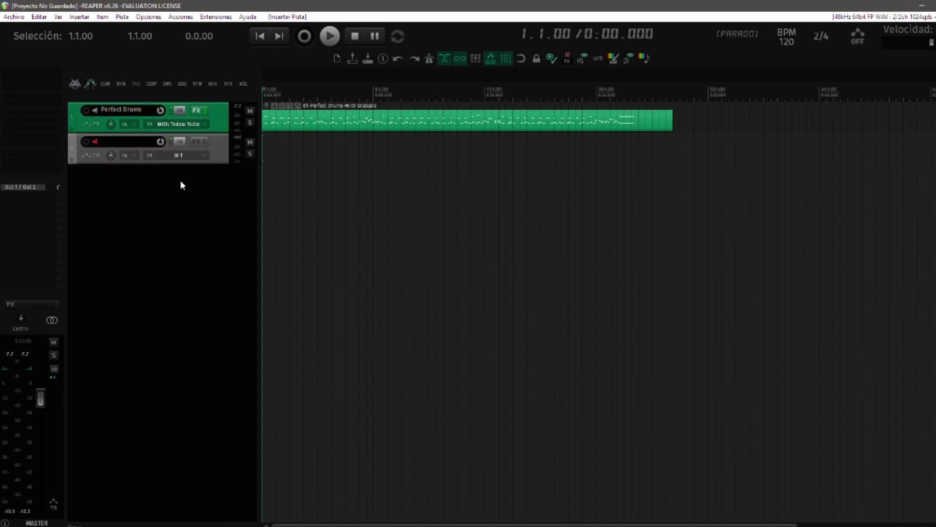
double_click(130, 143)
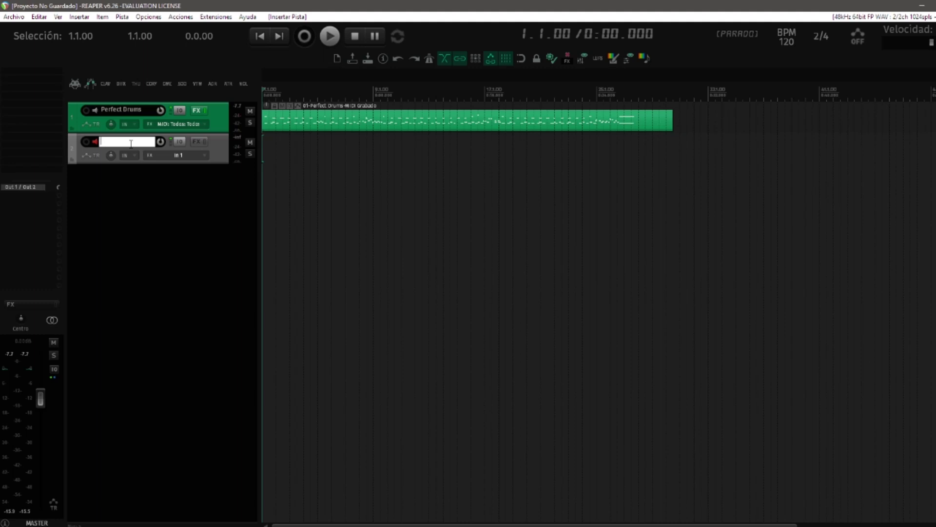
type("PUNCH")
key("Return")
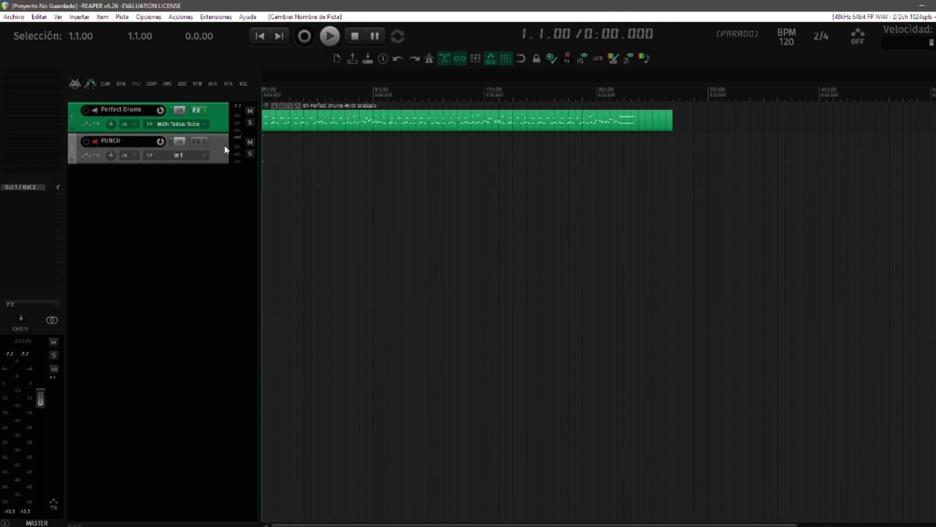
left_click(612, 59)
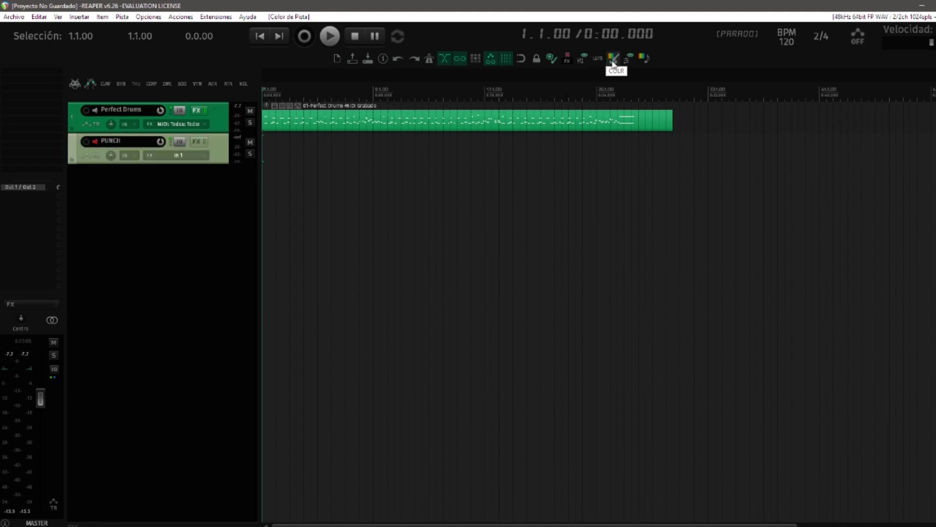
left_click(613, 56)
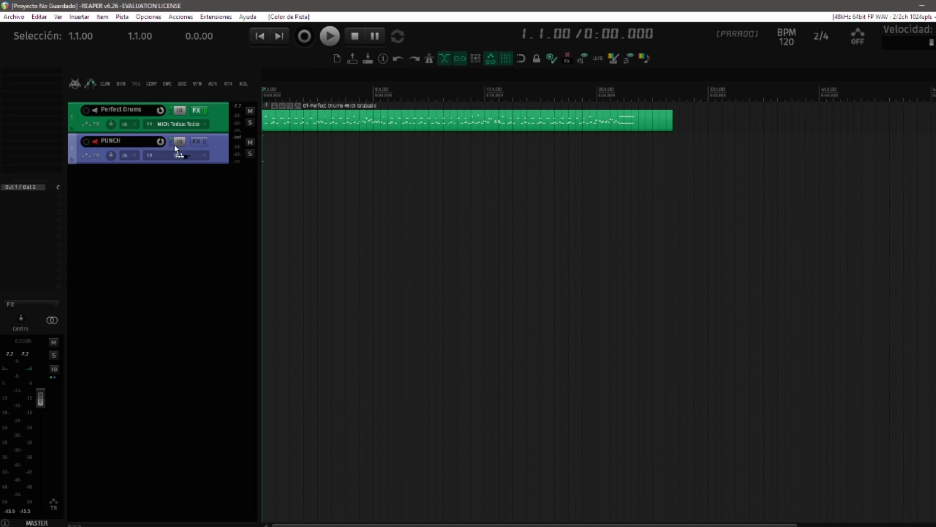
Create a send from the Perfect Drums track to the PUNCH track, keeping the default send settings.
left_click_drag(173, 150, 172, 150)
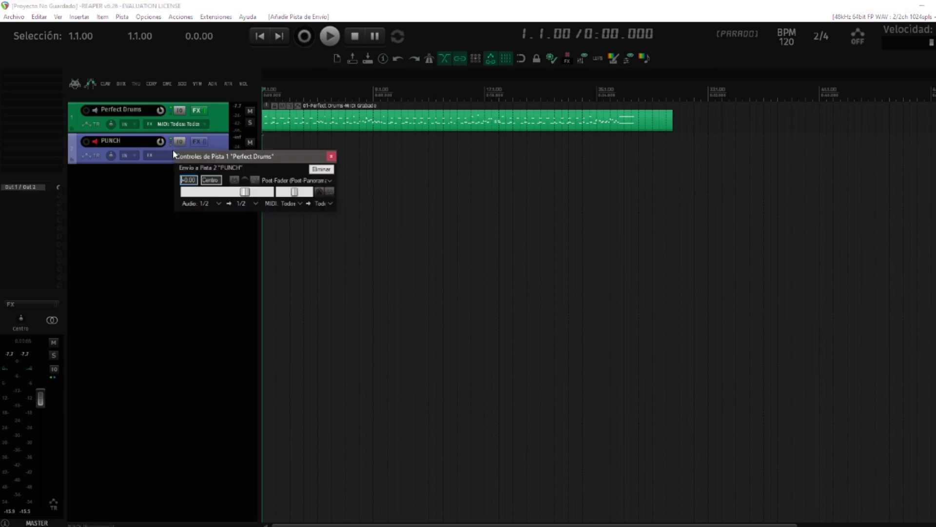
left_click(334, 159)
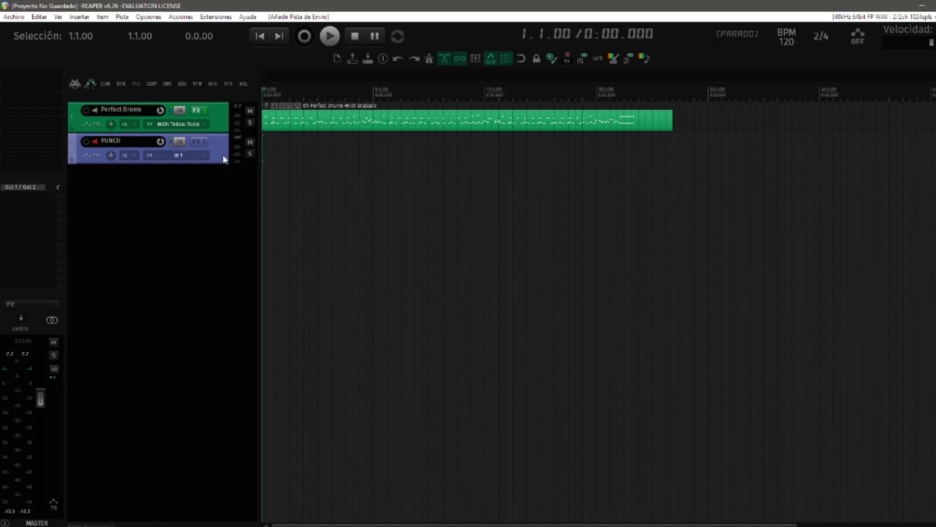
Show the mixer and insert the Waves CLA-3A Stereo compressor on PUNCH, placing its window mid-screen.
left_click(584, 58)
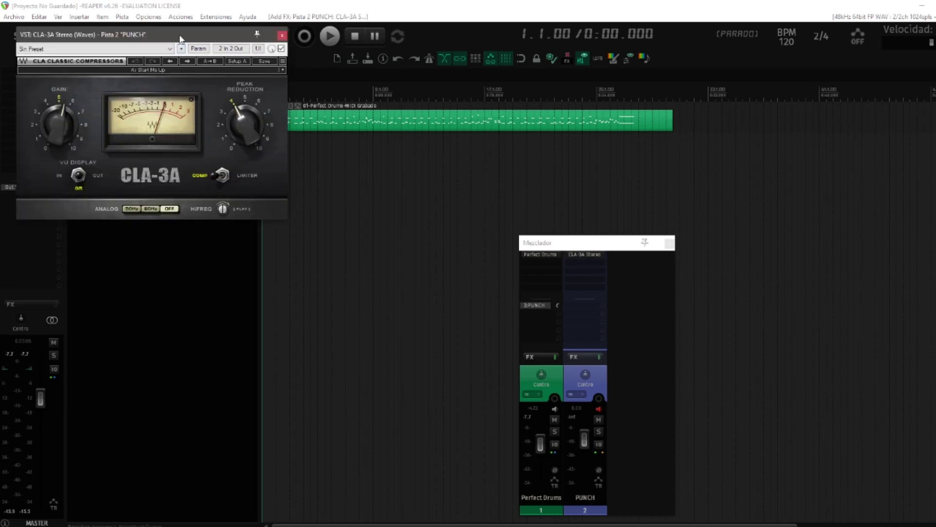
left_click_drag(179, 37, 515, 241)
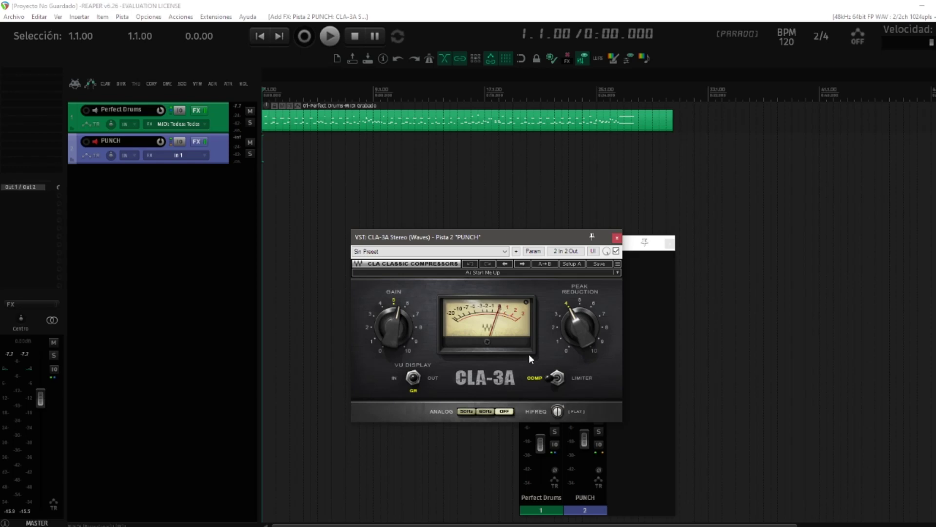
Solo PUNCH and, during playback, set the CLA-3A's Peak Reduction to 10 and Gain to about 6.
left_click(224, 153)
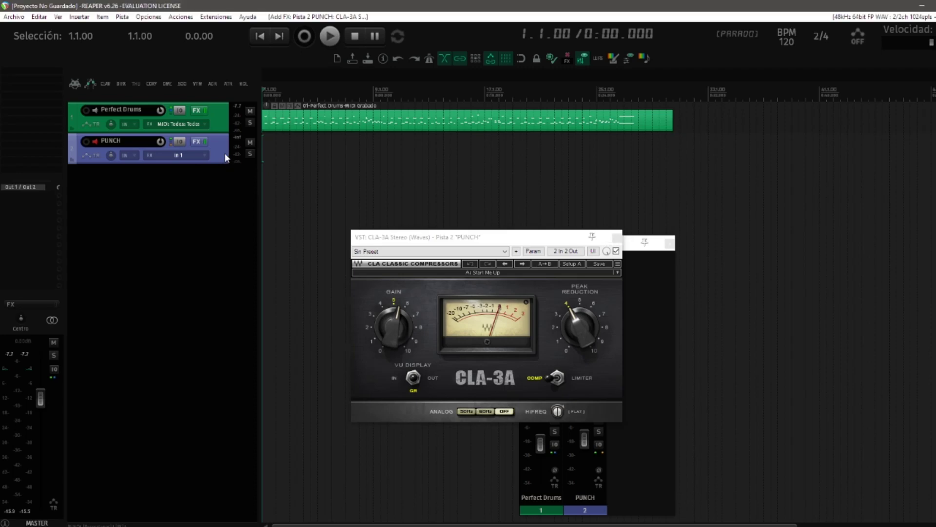
left_click(250, 155)
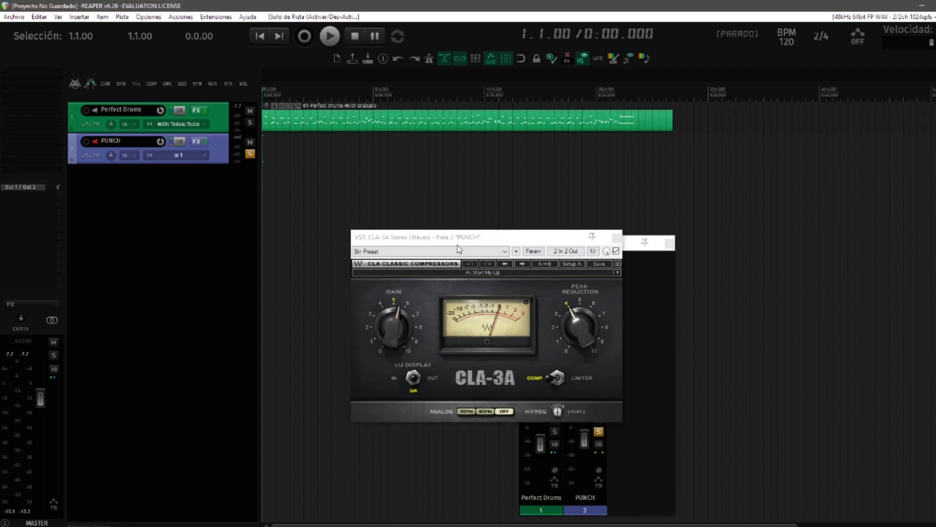
key("space")
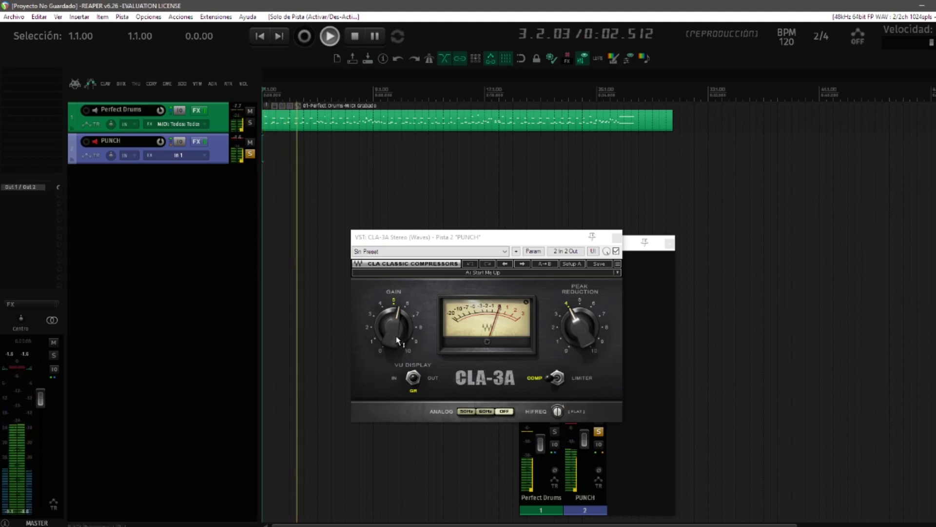
left_click_drag(397, 341, 397, 339)
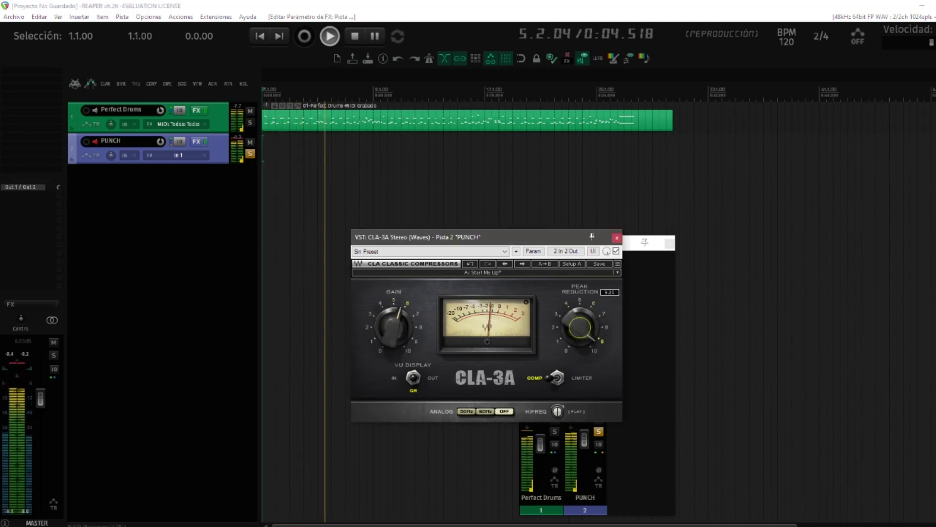
left_click_drag(579, 326, 582, 341)
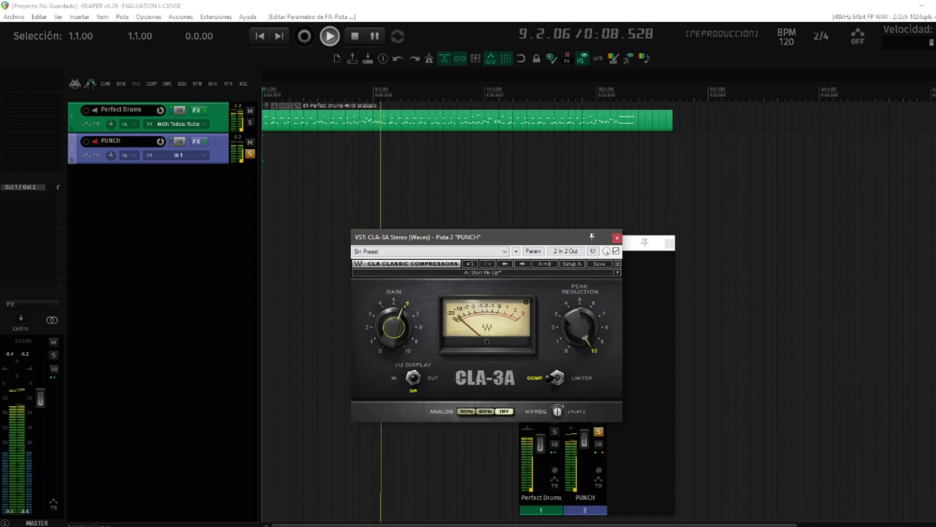
left_click(355, 36)
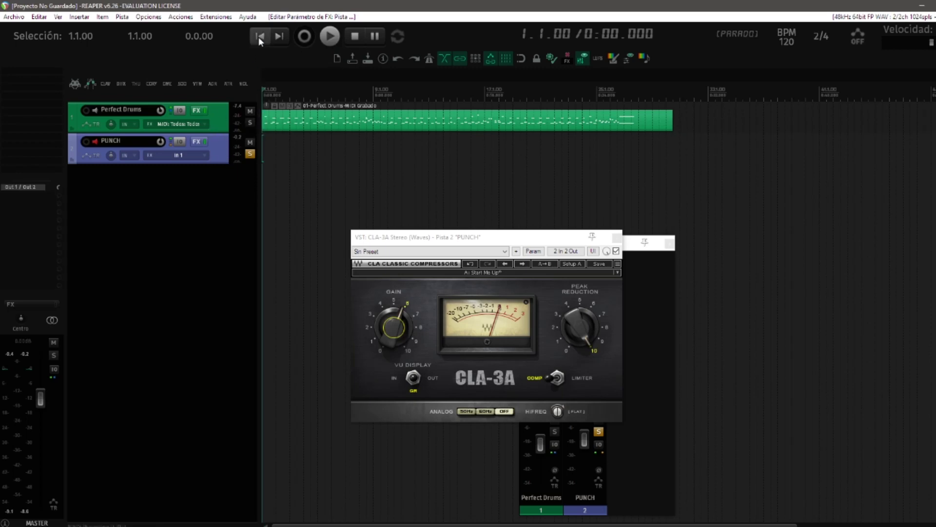
Play the project with Perfect Drums soloed alongside PUNCH, and clear the solo on both tracks.
left_click(252, 124)
key("space")
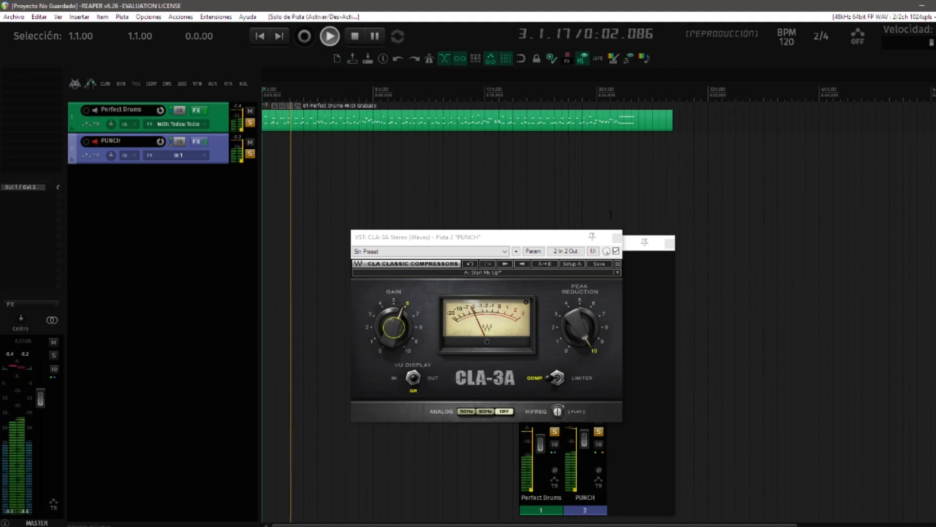
left_click(250, 153)
left_click(250, 123)
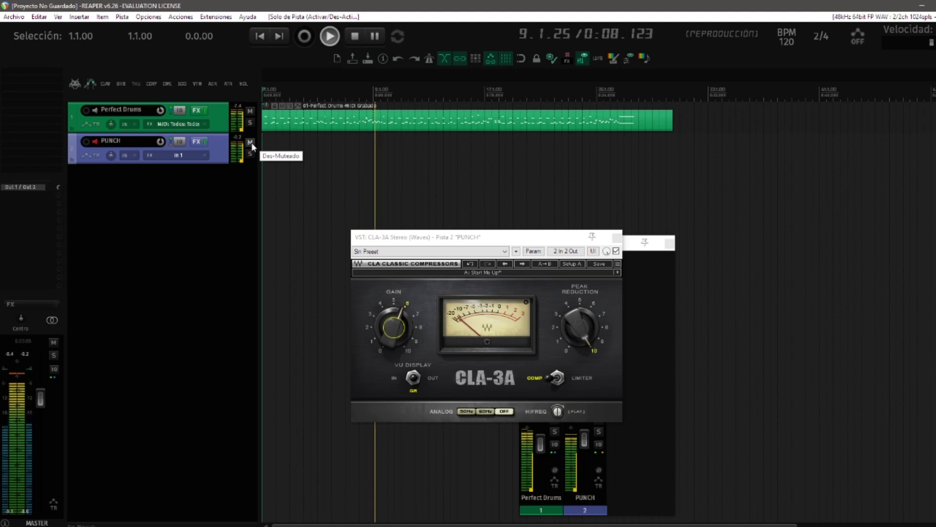
Compare the drums with and without parallel compression by toggling the mute on PUNCH during playback.
left_click(250, 143)
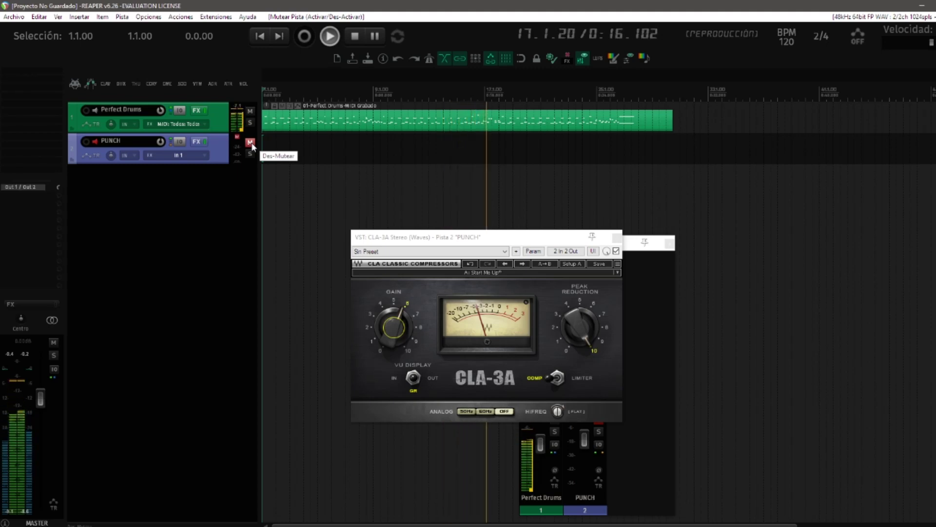
left_click(251, 144)
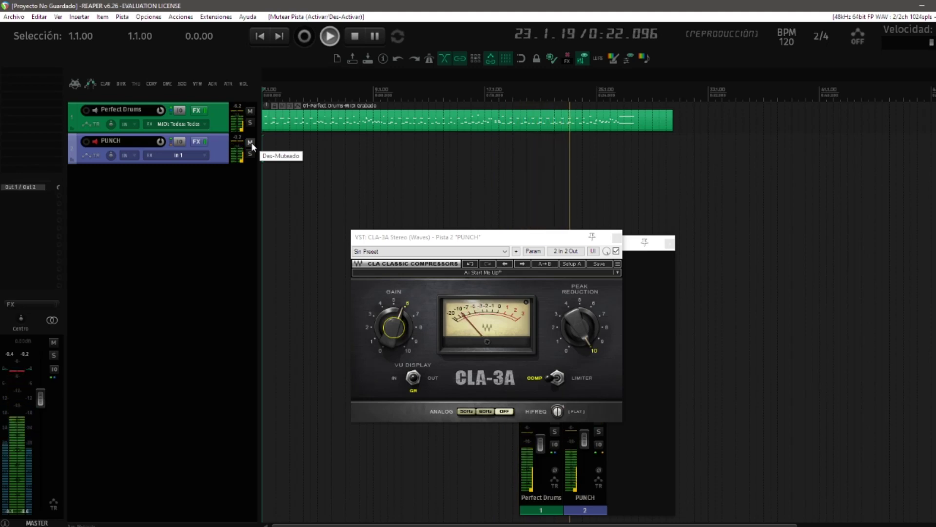
left_click(251, 145)
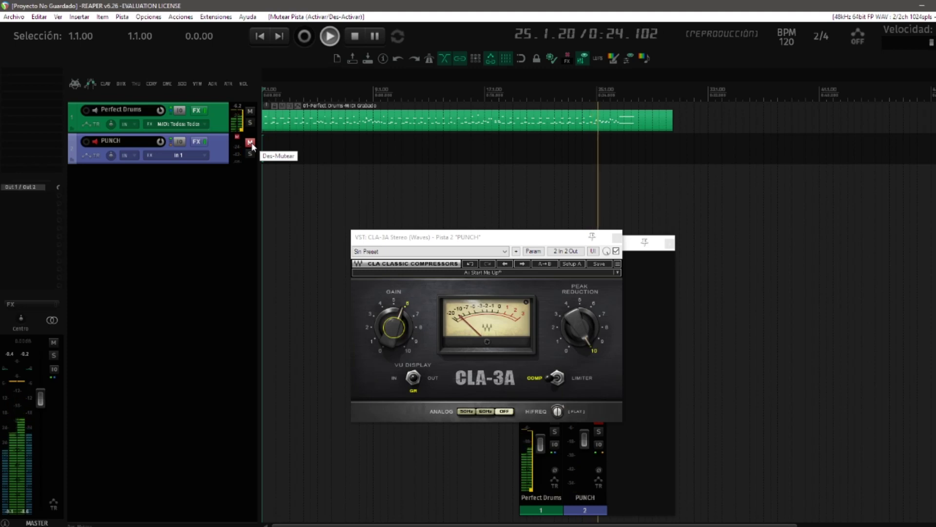
key("space")
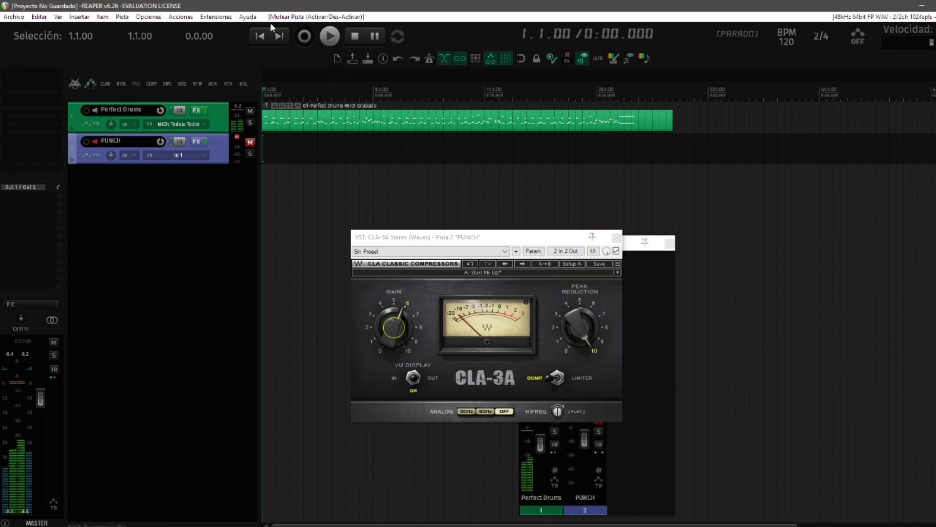
Close the CLA-3A window, unmute PUNCH and lower its mixer fader all the way down.
left_click(618, 238)
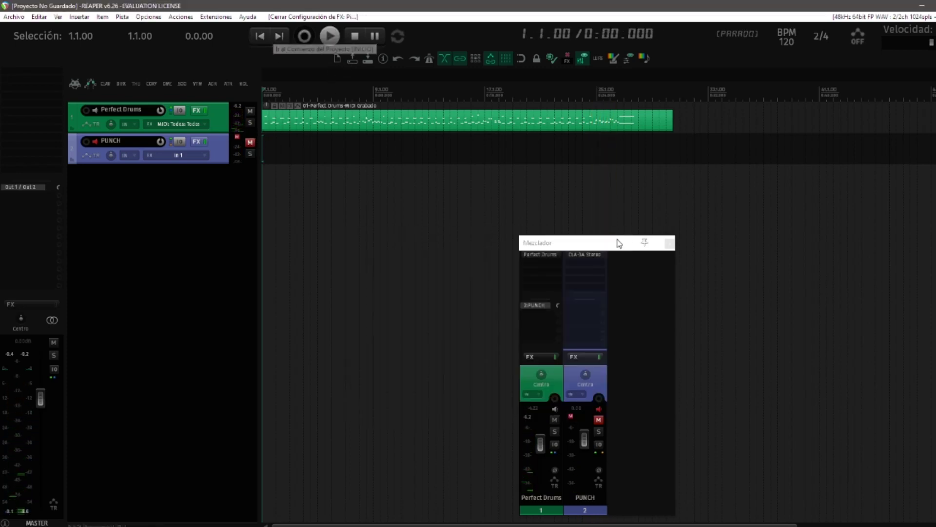
left_click_drag(619, 243, 586, 209)
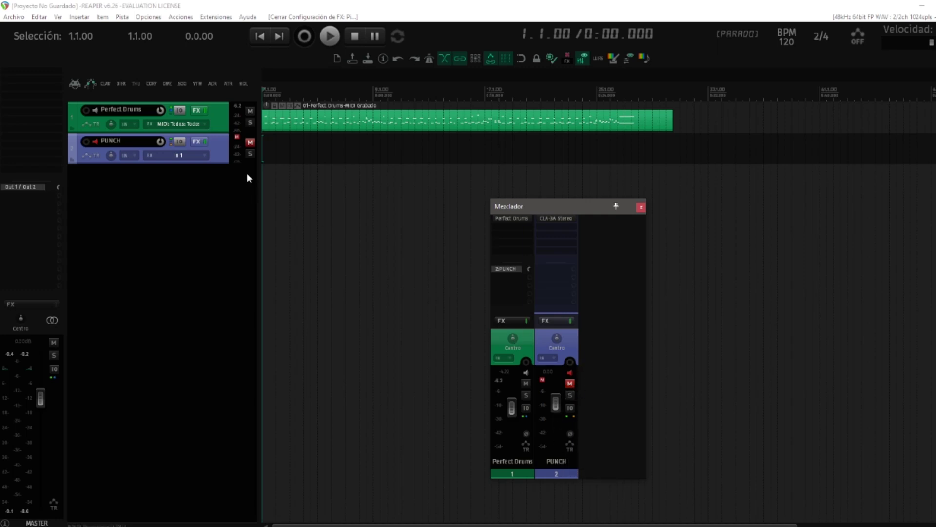
left_click(250, 142)
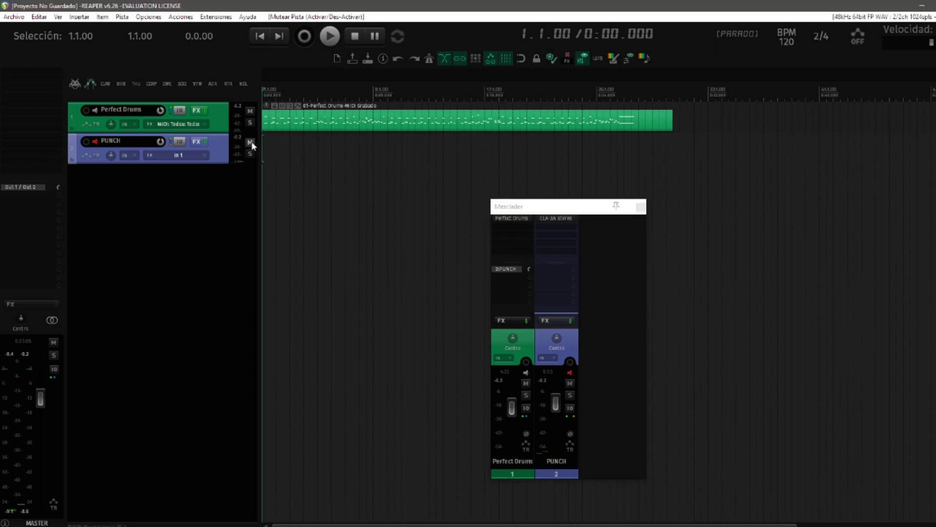
left_click_drag(559, 400, 558, 472)
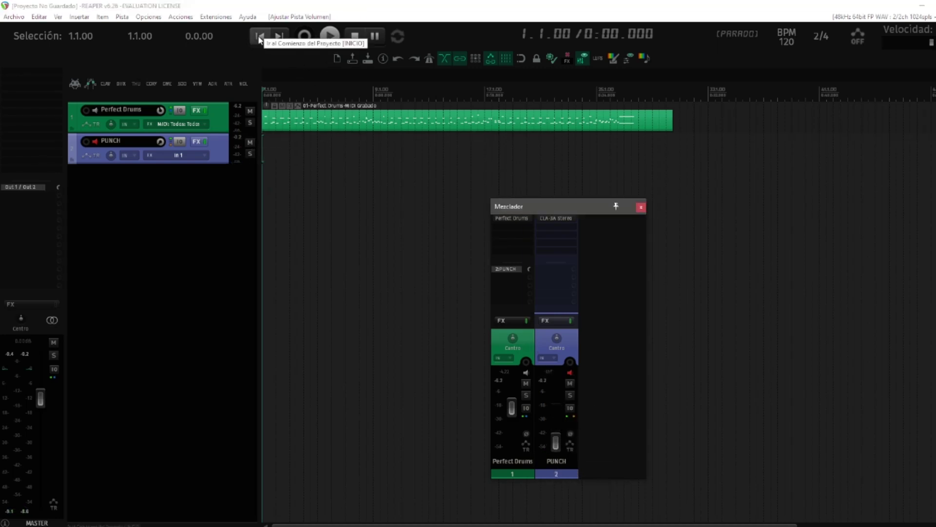
Blend PUNCH in with the drums during playback by raising its fader to about -2.8 dB.
left_click(328, 41)
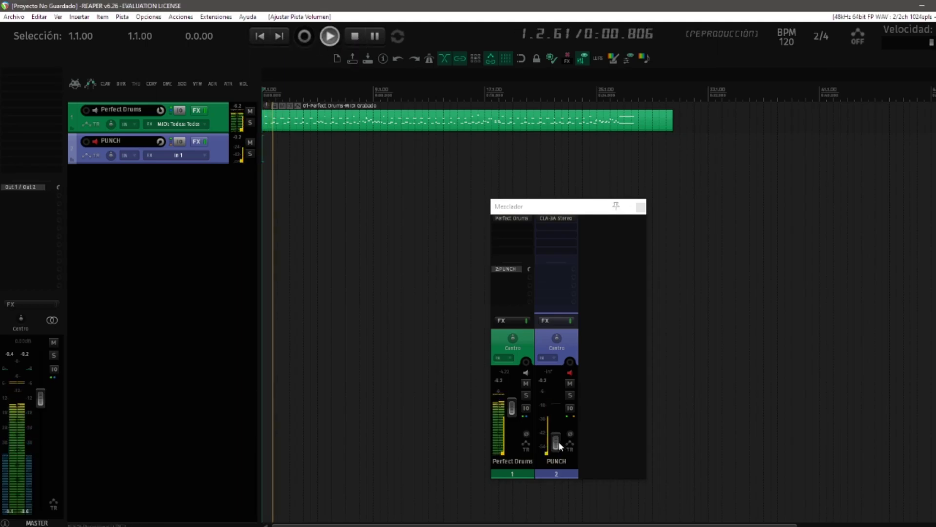
left_click_drag(555, 441, 560, 410)
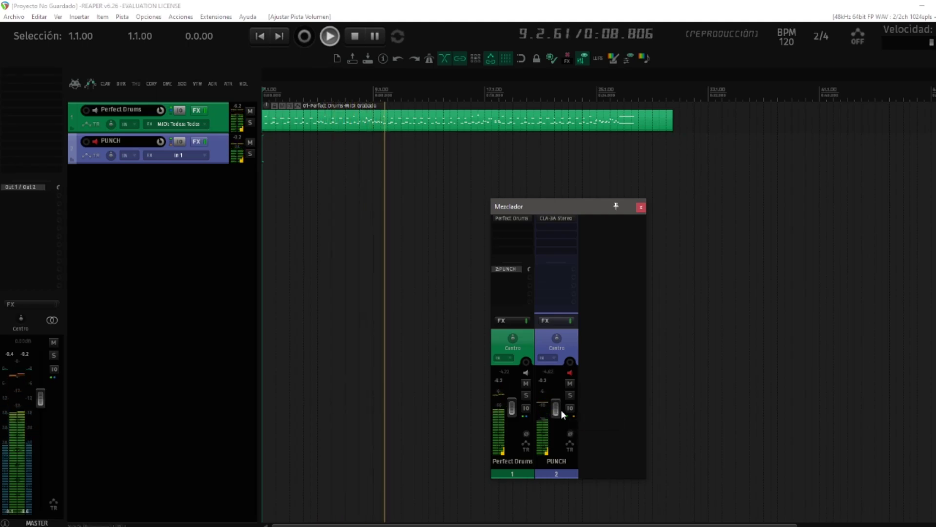
mouse_move(558, 414)
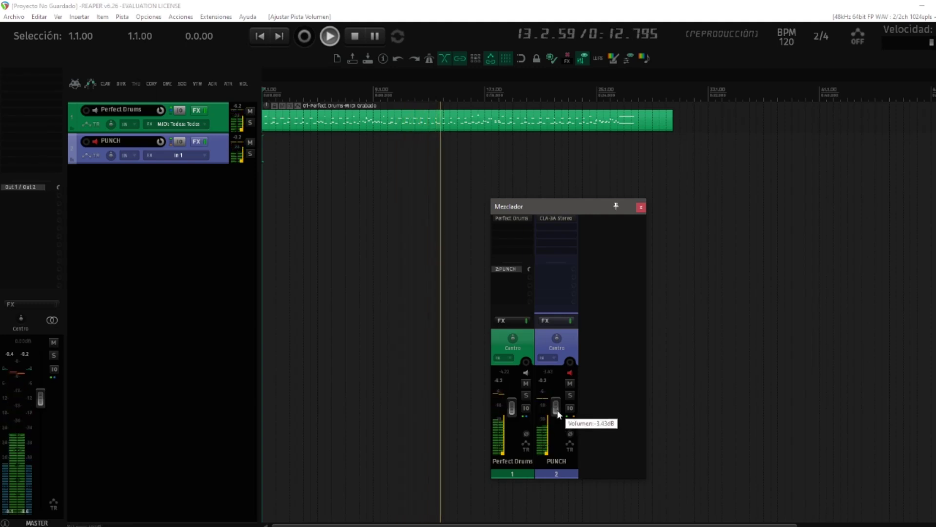
left_click_drag(559, 414, 562, 408)
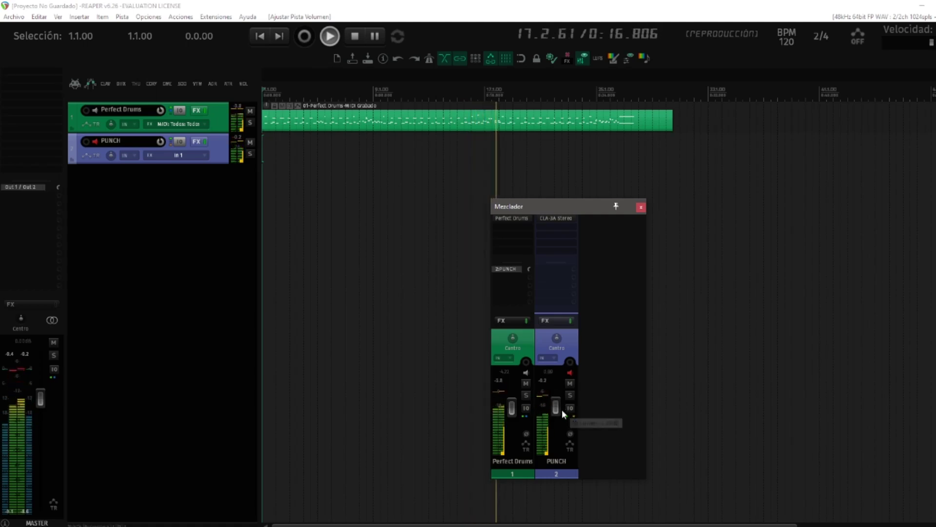
left_click(355, 37)
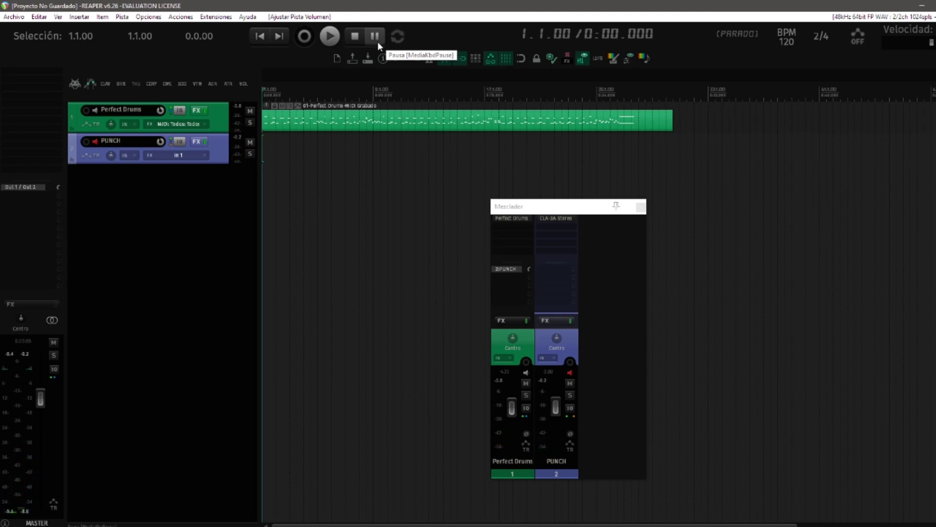
Reopen the CLA-3A on PUNCH to review its compression settings, and close its window.
left_click(568, 219)
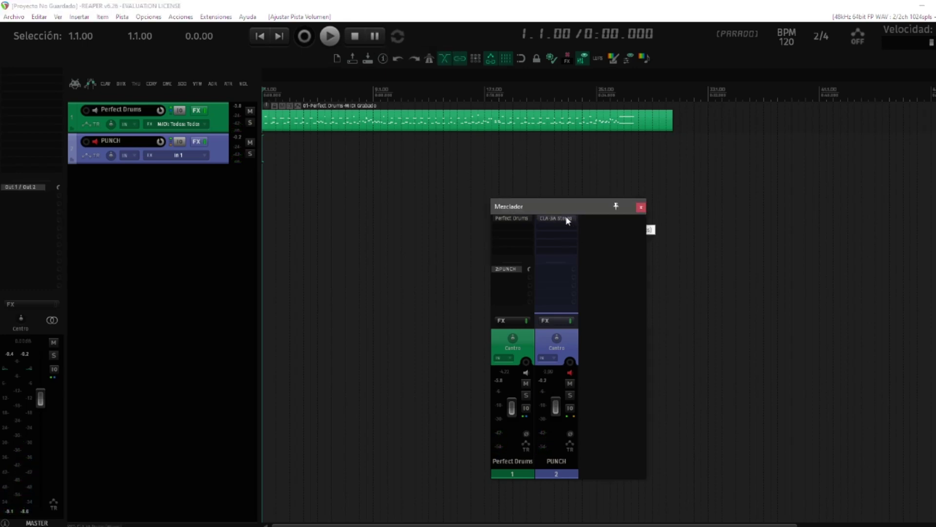
left_click_drag(532, 232, 477, 224)
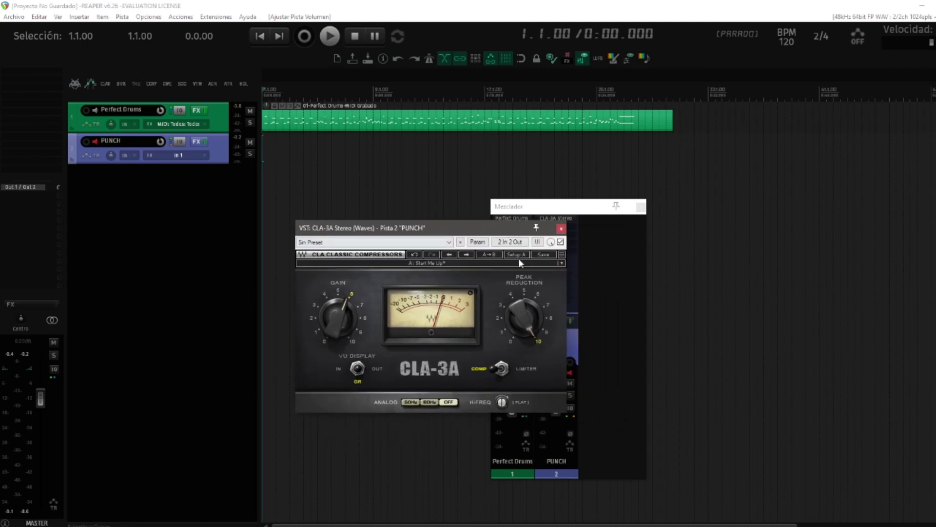
left_click(561, 229)
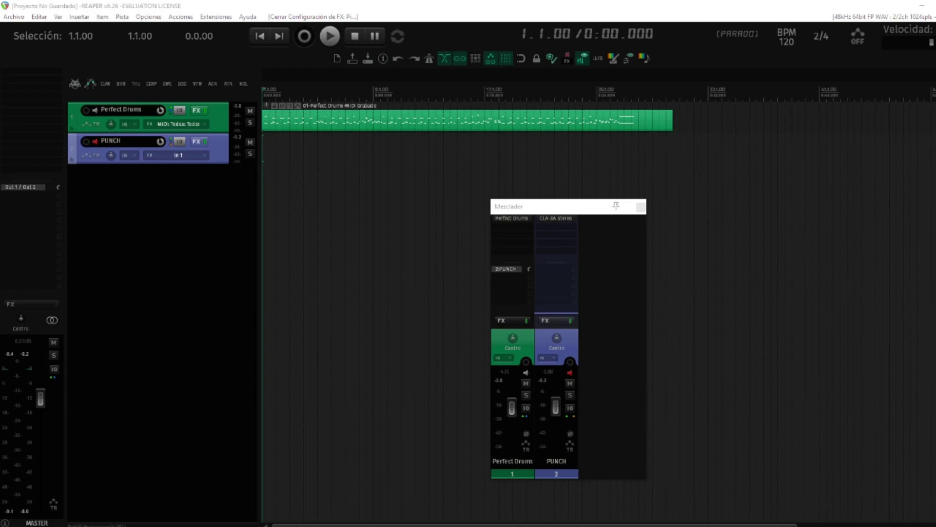
Add ReaComp to the PUNCH track after the CLA-3A, and bypass the CLA-3A.
key("Return")
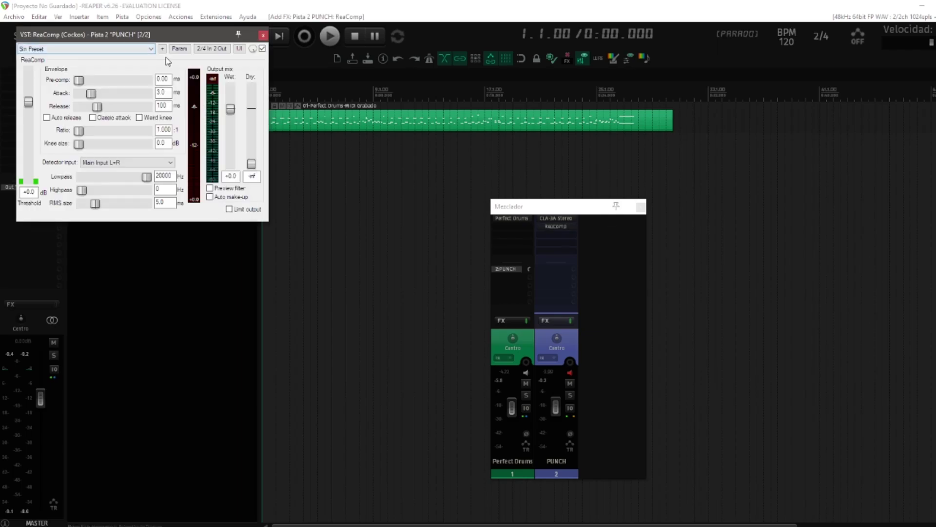
left_click_drag(169, 39, 296, 188)
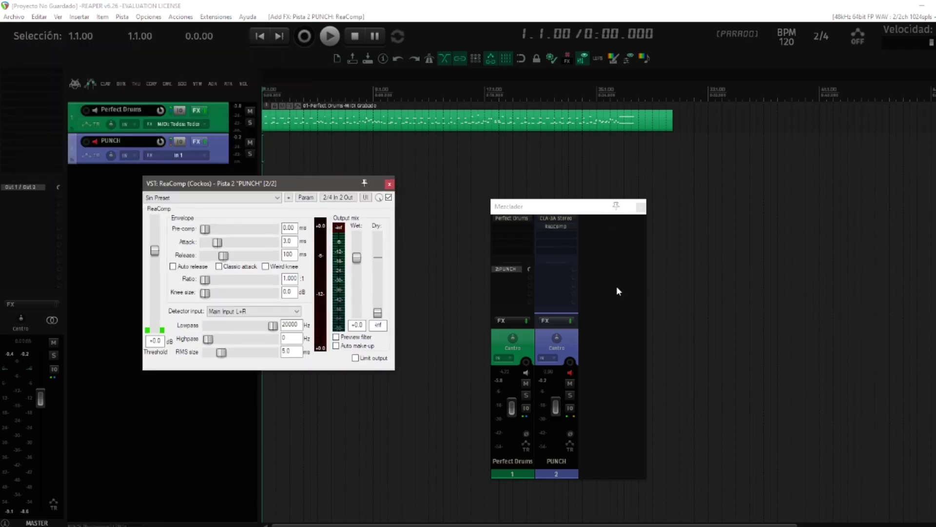
left_click(555, 220, "shift")
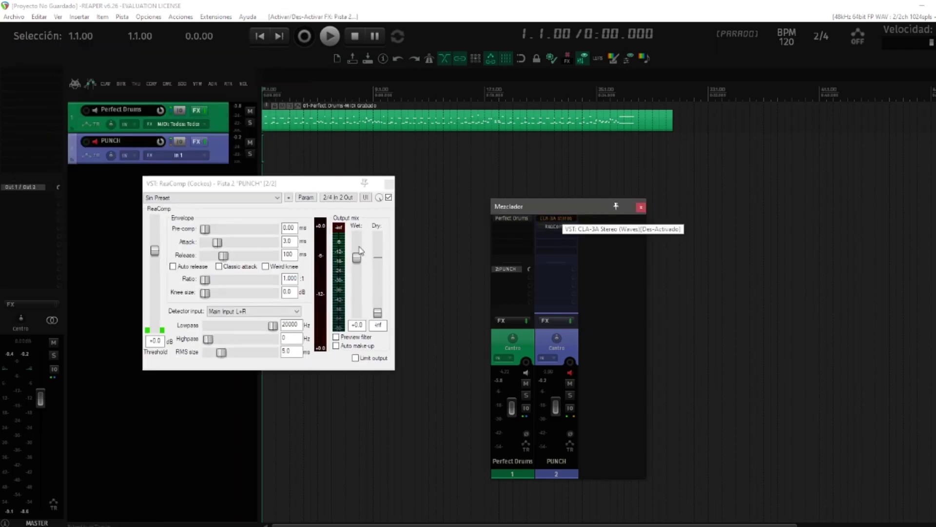
Load the "stock - Death Metal kick" preset in ReaComp on PUNCH.
left_click_drag(326, 191, 530, 216)
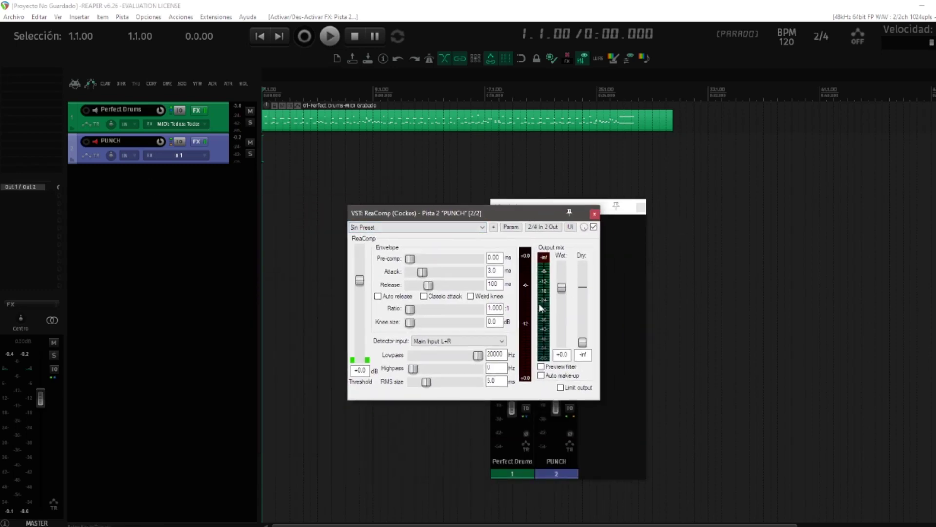
left_click(463, 231)
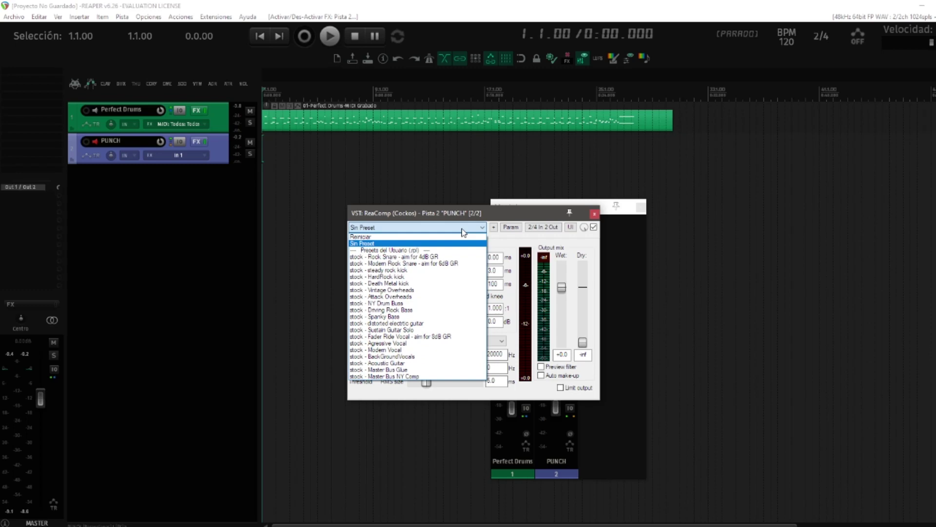
left_click(400, 283)
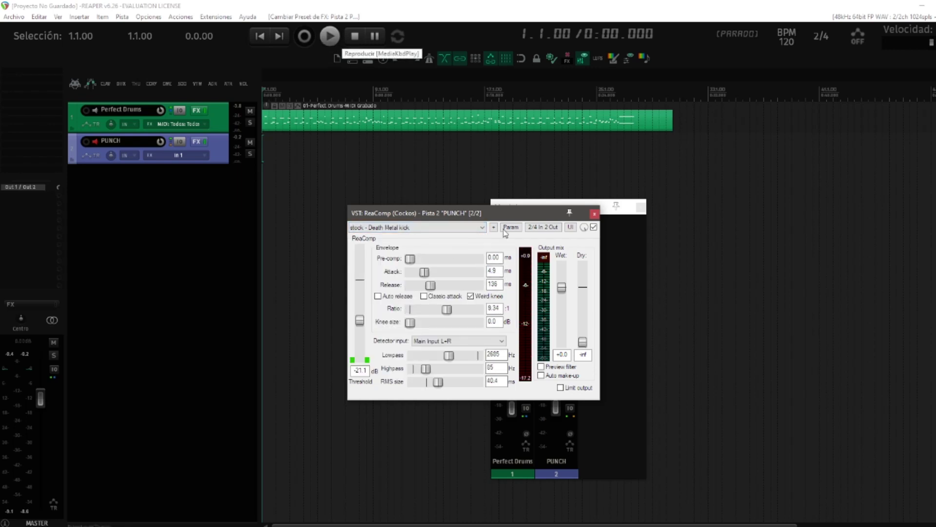
Play the drums with ReaComp active, lower the PUNCH fader to about -6.8 dB, and stop playback.
left_click_drag(498, 214, 312, 254)
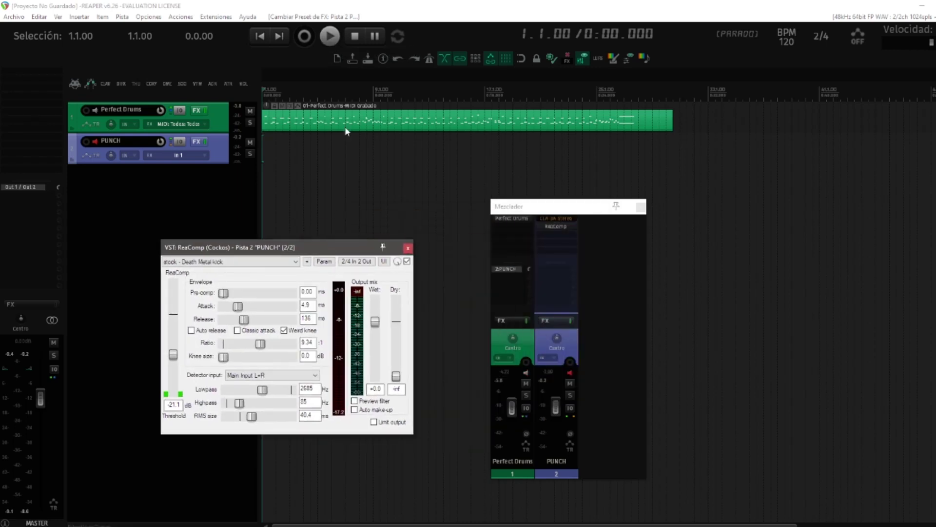
left_click(329, 36)
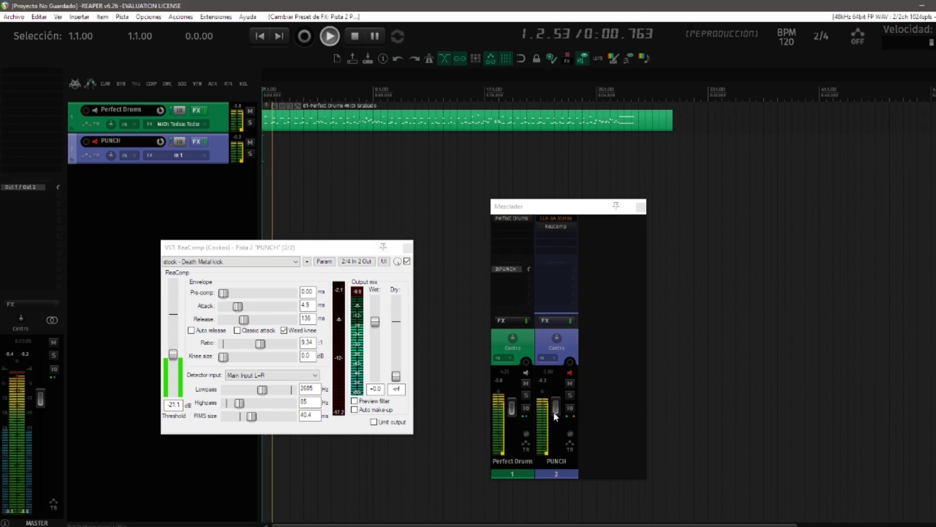
mouse_move(559, 409)
left_mouse_down()
mouse_move(560, 457)
mouse_move(557, 417)
left_mouse_up()
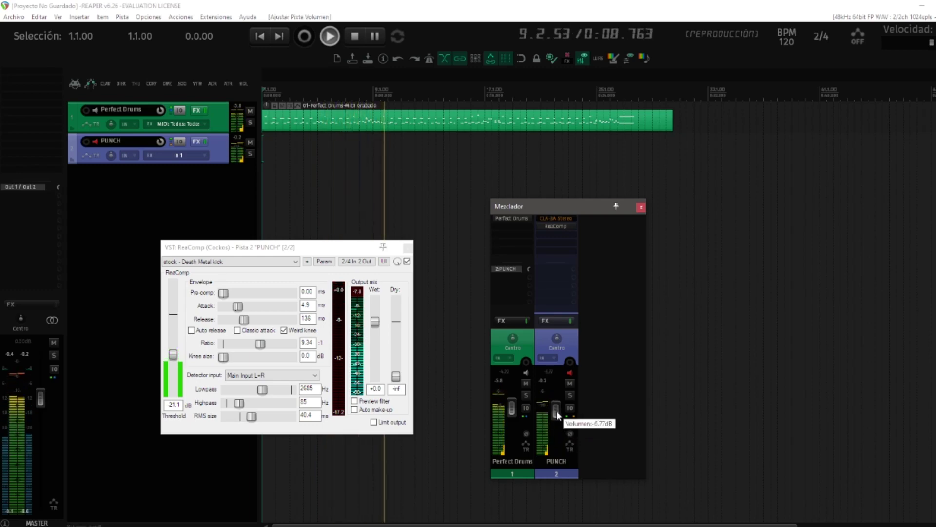
key("space")
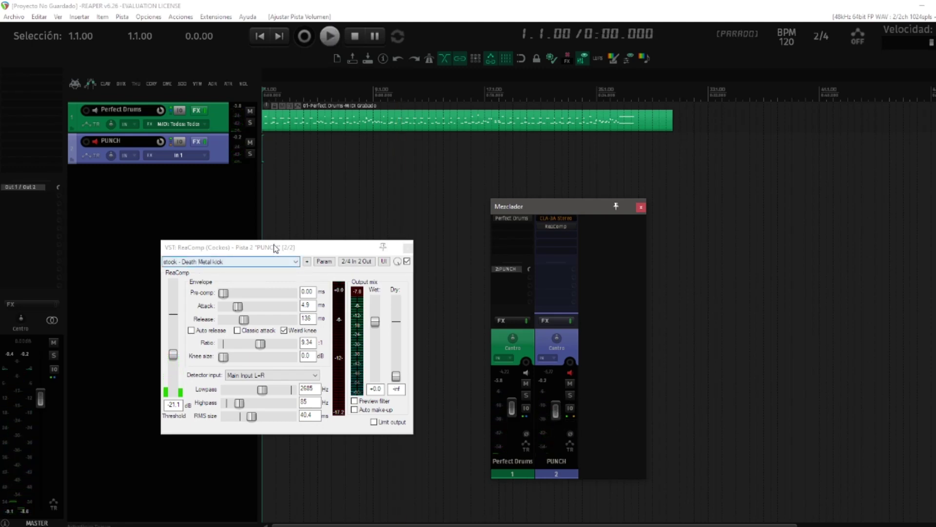
Solo PUNCH and, during playback, raise ReaComp's lowpass to 20000 Hz; stop playback after listening.
left_click_drag(276, 248, 314, 250)
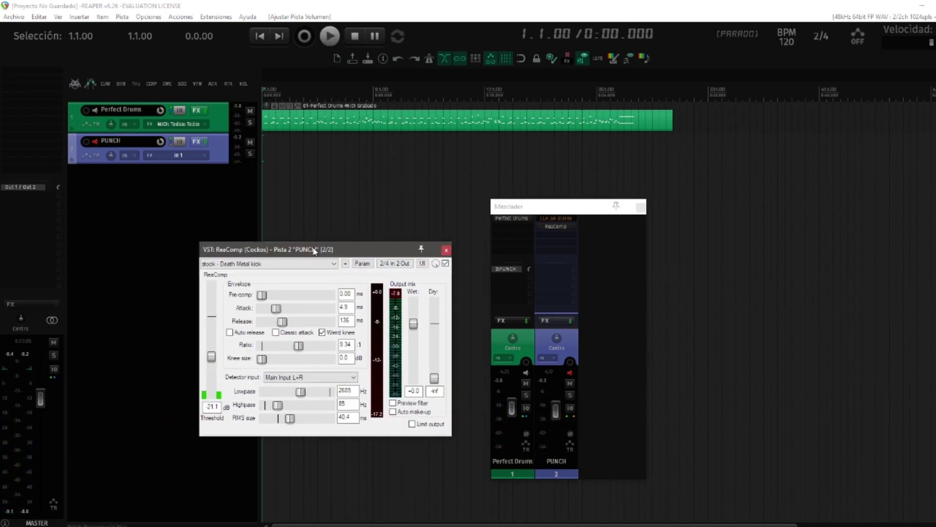
left_click(570, 395)
key("space")
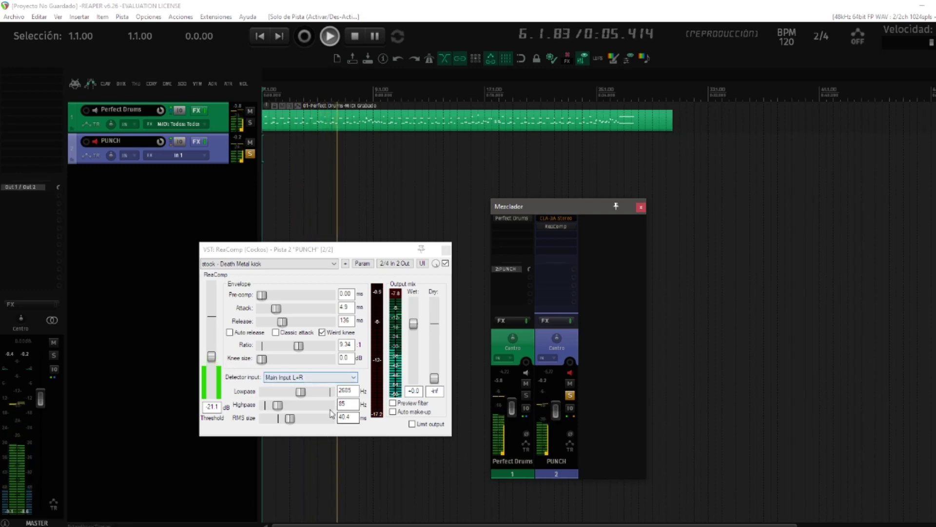
left_click_drag(300, 391, 364, 406)
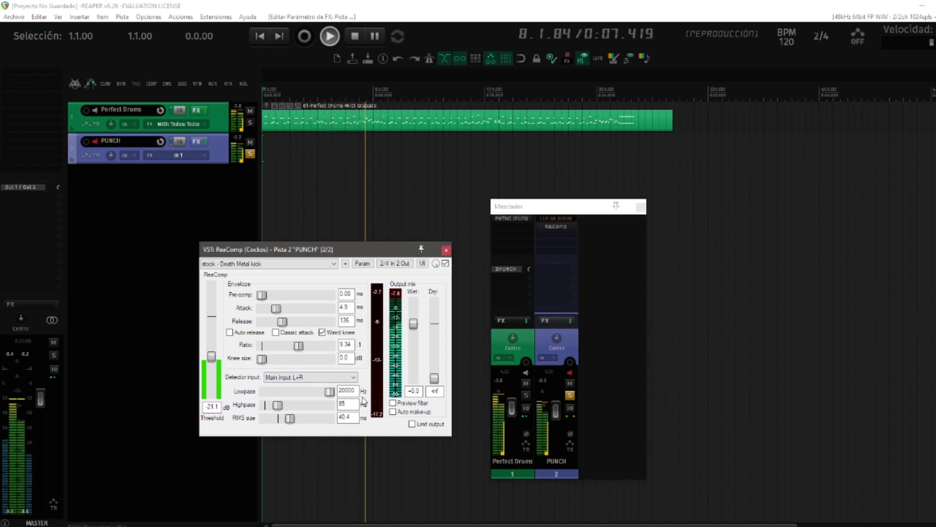
key("space")
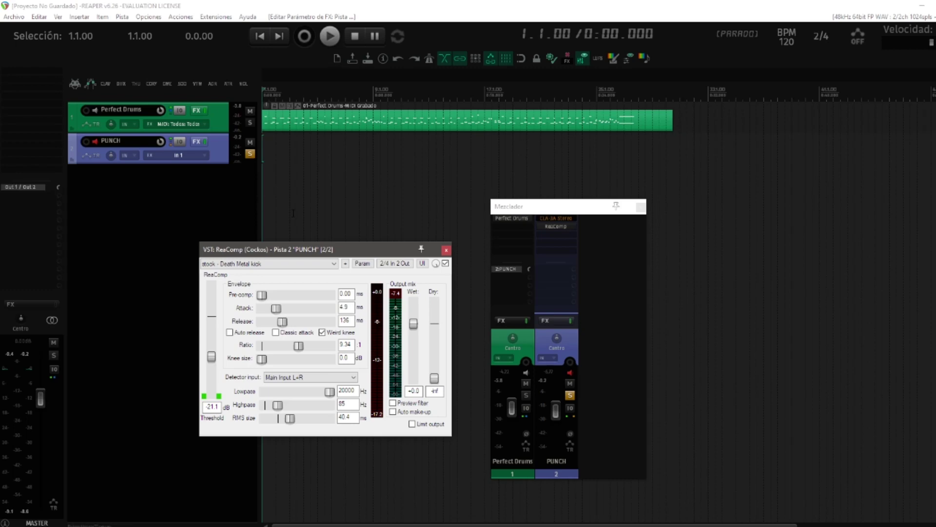
left_click_drag(355, 253, 411, 218)
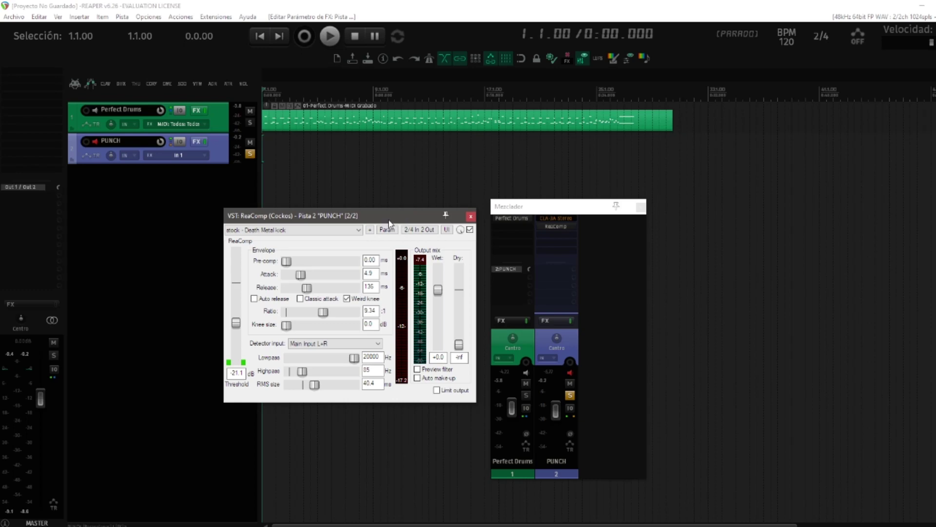
left_click_drag(388, 219, 397, 194)
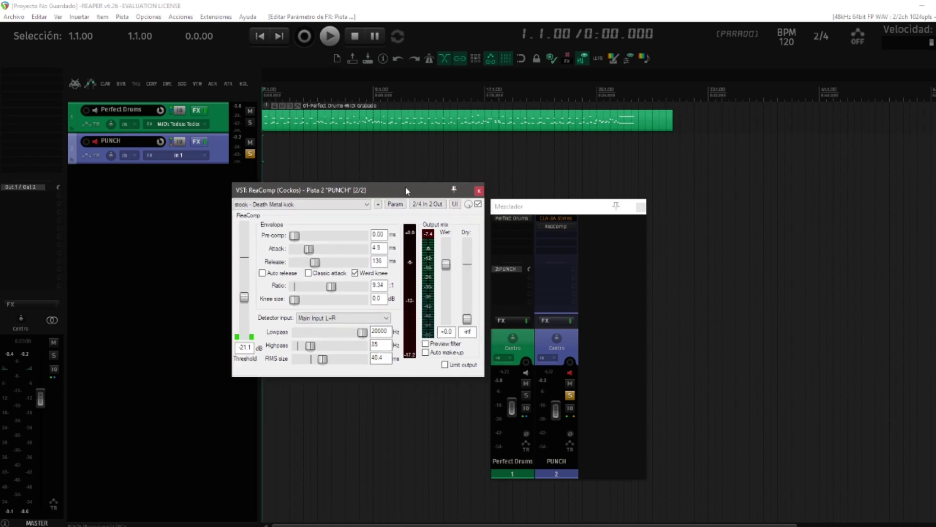
left_click_drag(405, 186, 460, 171)
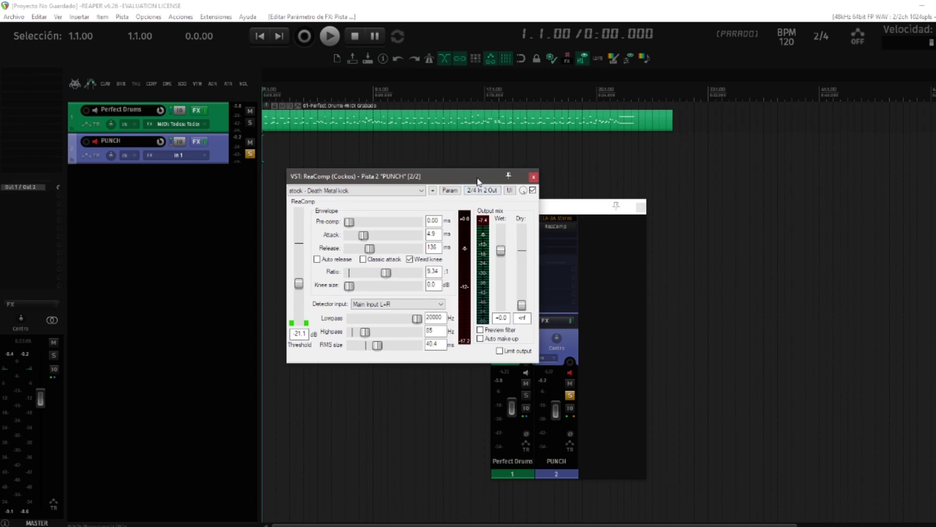
Play the soloed PUNCH track, return both tracks to unsoloed playback, and compare the drums with PUNCH muted and unmuted.
left_click(330, 38)
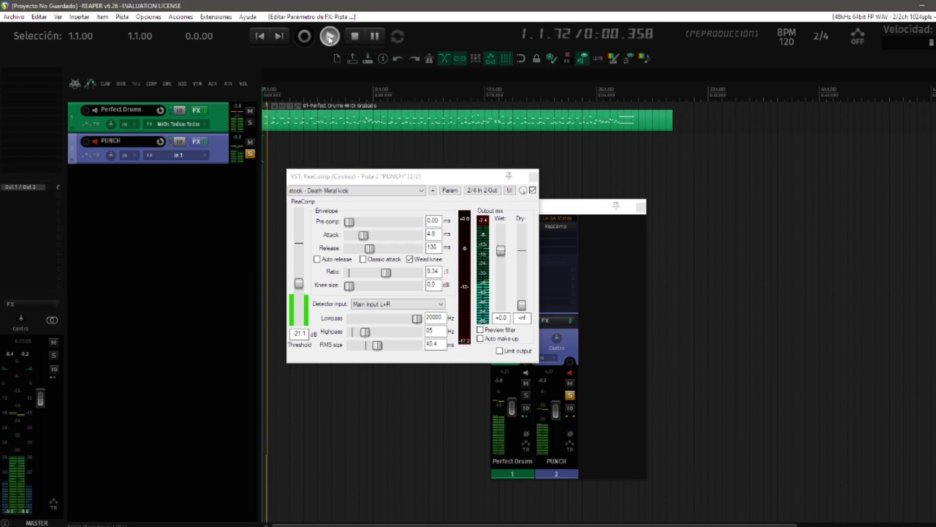
left_click(250, 123)
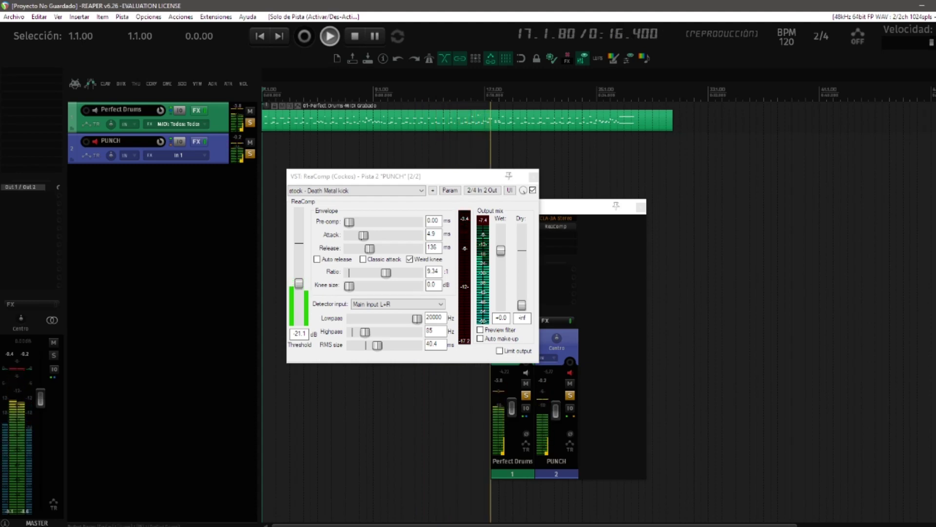
left_click(251, 155)
left_click(250, 143)
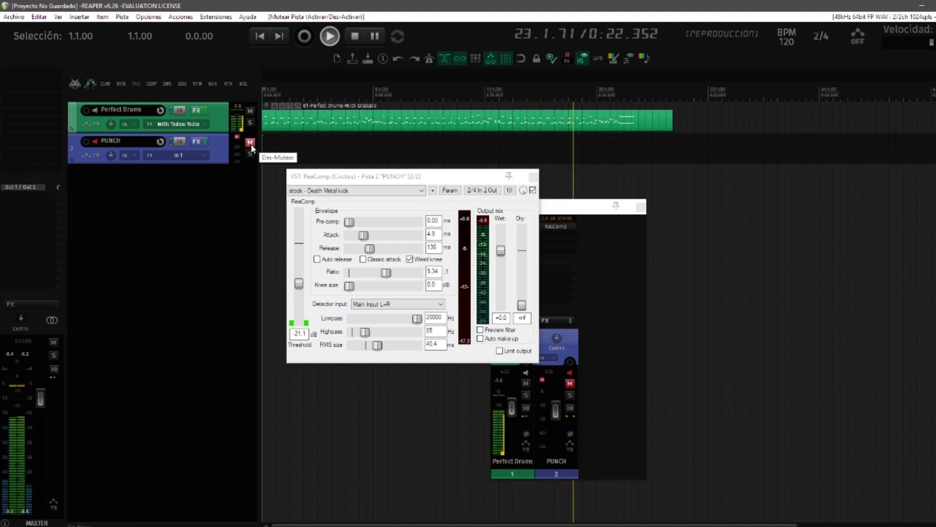
left_click(251, 143)
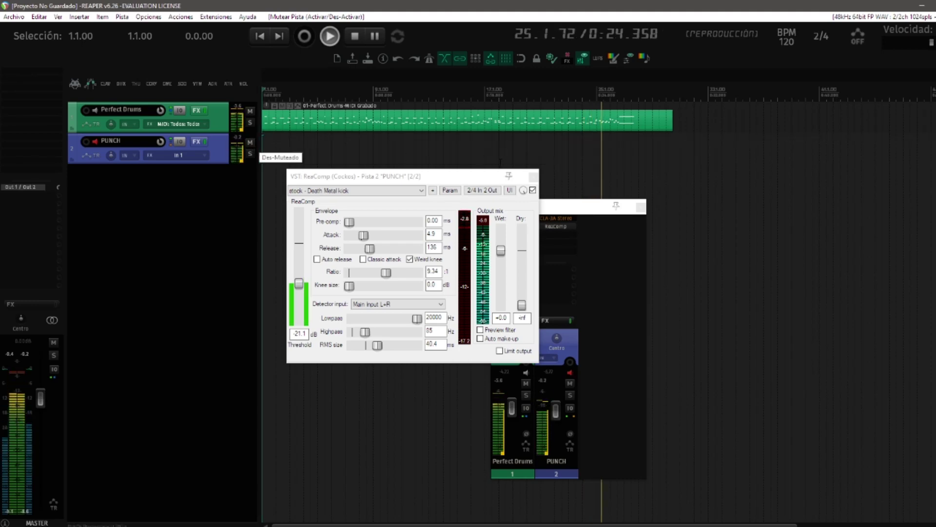